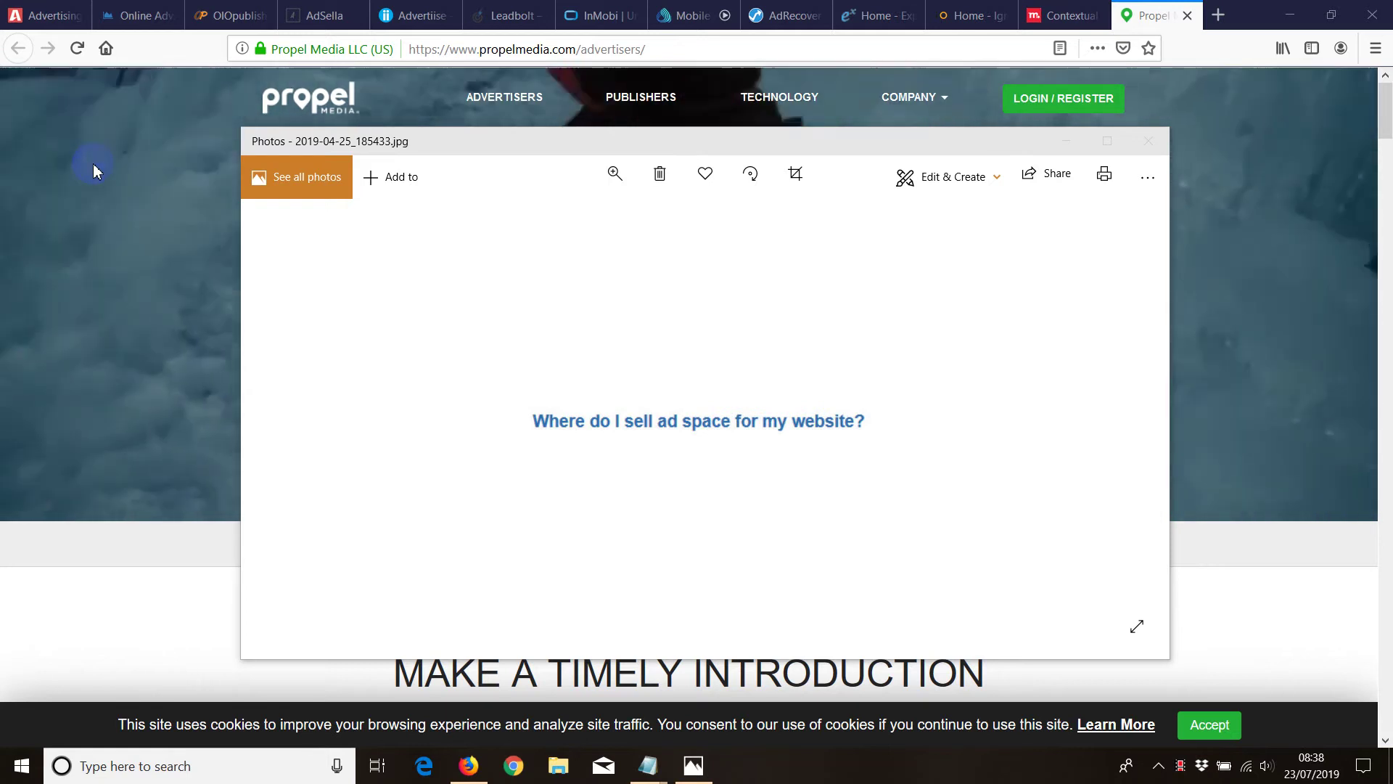
Bring Firefox in front of the Photos window, showing the BuySellAds homepage on the Advertising tab
{"action": "left_click", "coordinate": [63, 16]}
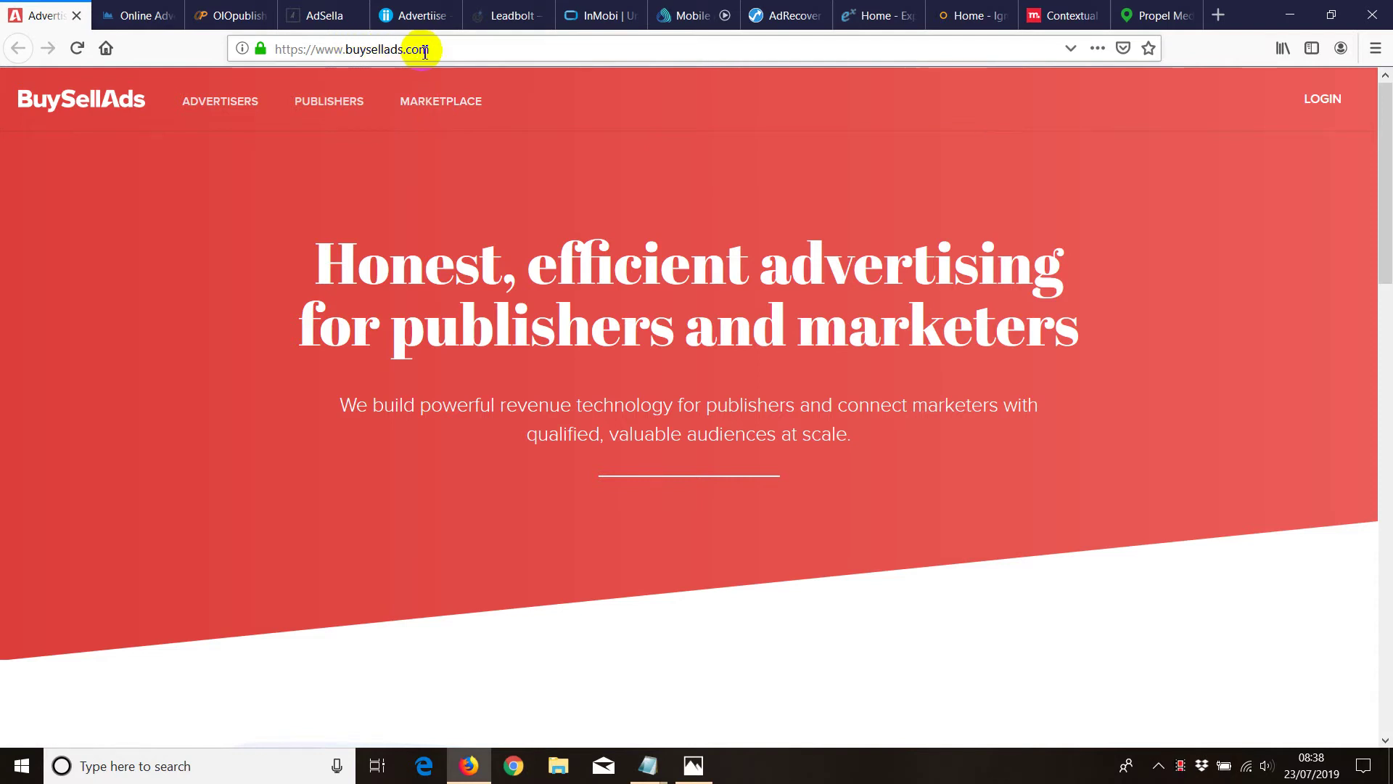
Browse the adclerks, OIOpublisher, AdSella, advertiise and Leadbolt tabs, selecting OIOpublisher's web address on the way
{"action": "left_click", "coordinate": [289, 230]}
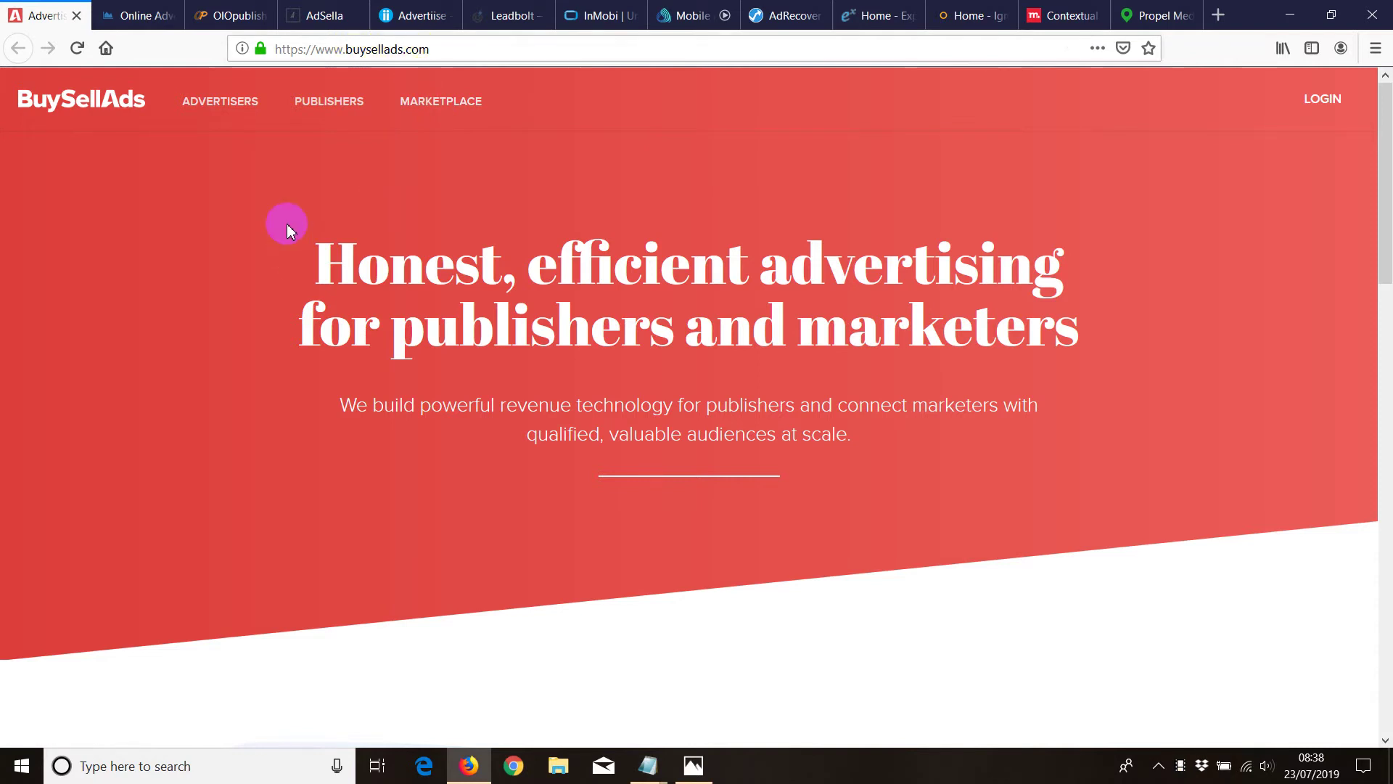
{"action": "left_click", "coordinate": [133, 16]}
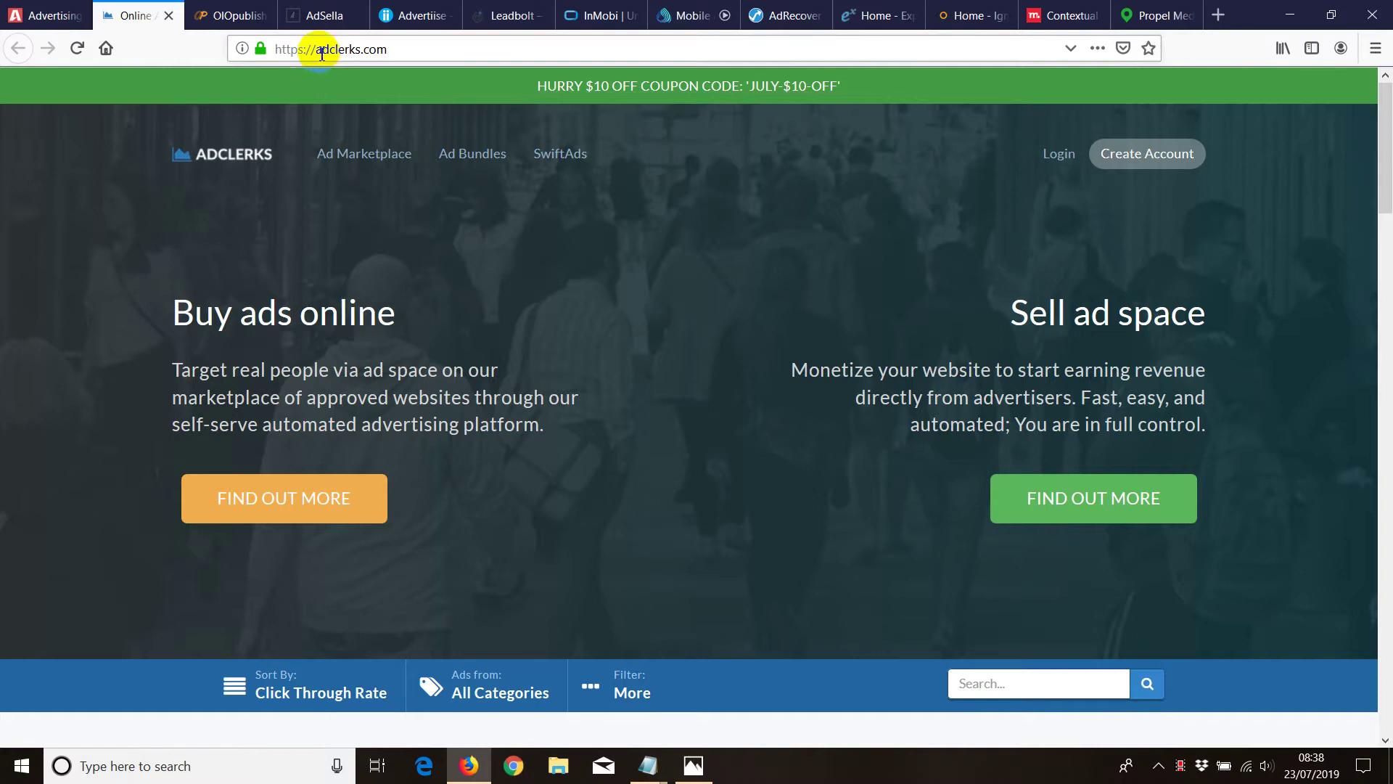
{"action": "left_click", "coordinate": [229, 16]}
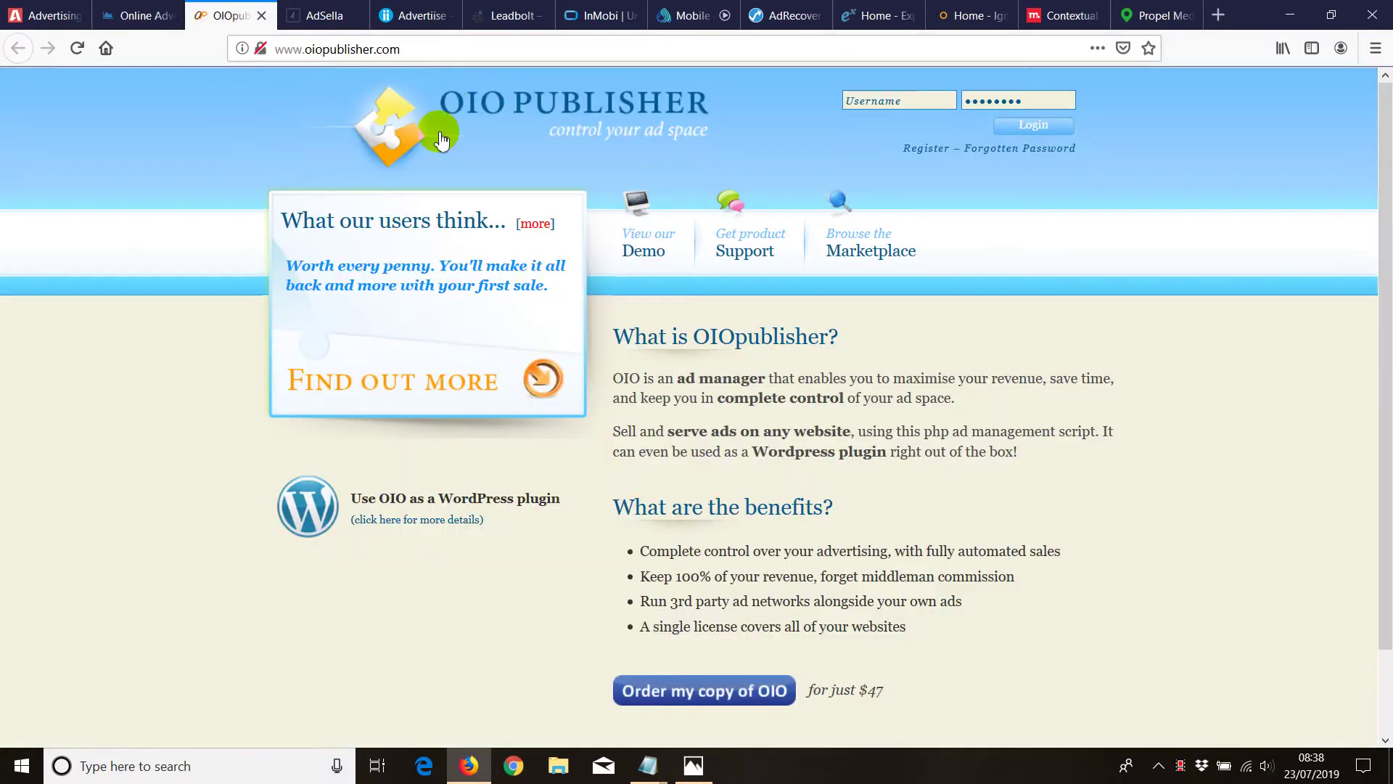
{"action": "left_click", "coordinate": [322, 49]}
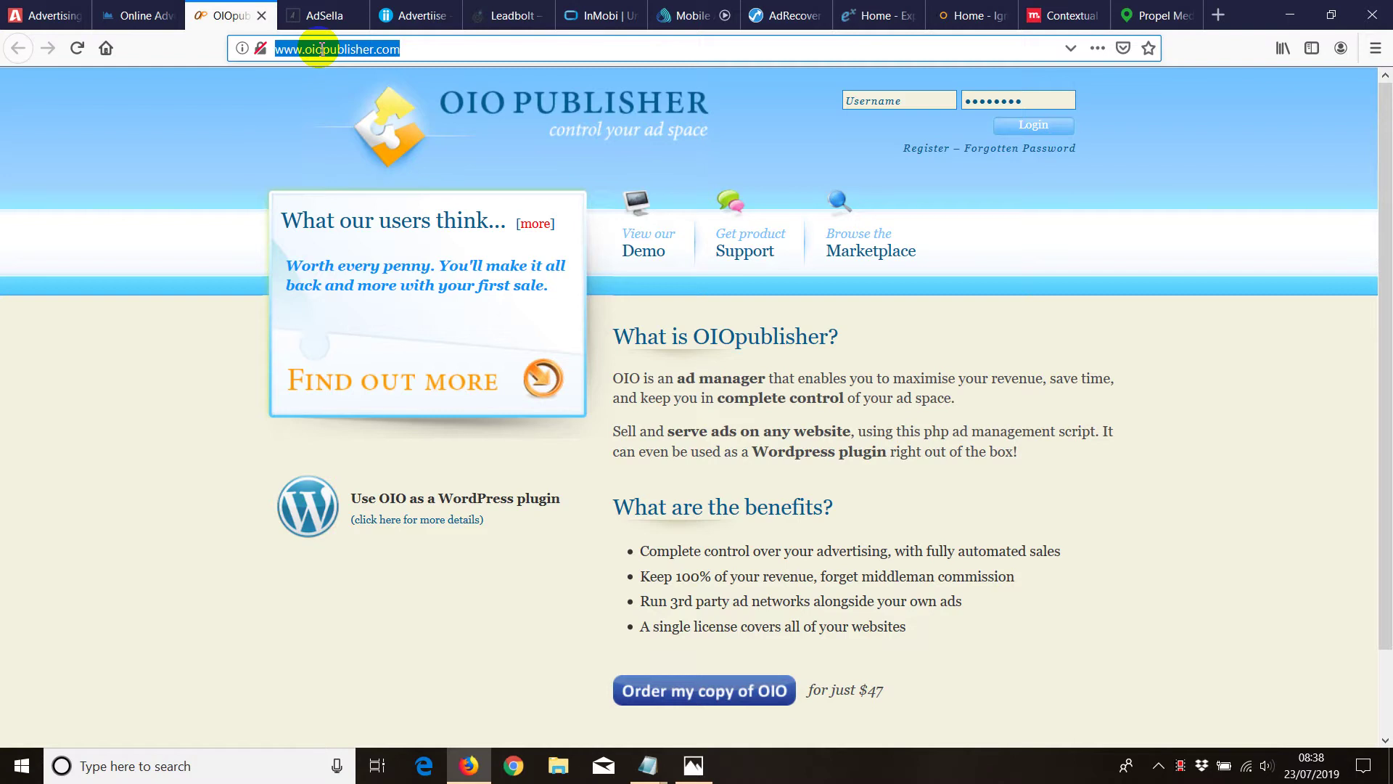
{"action": "left_click", "coordinate": [321, 15]}
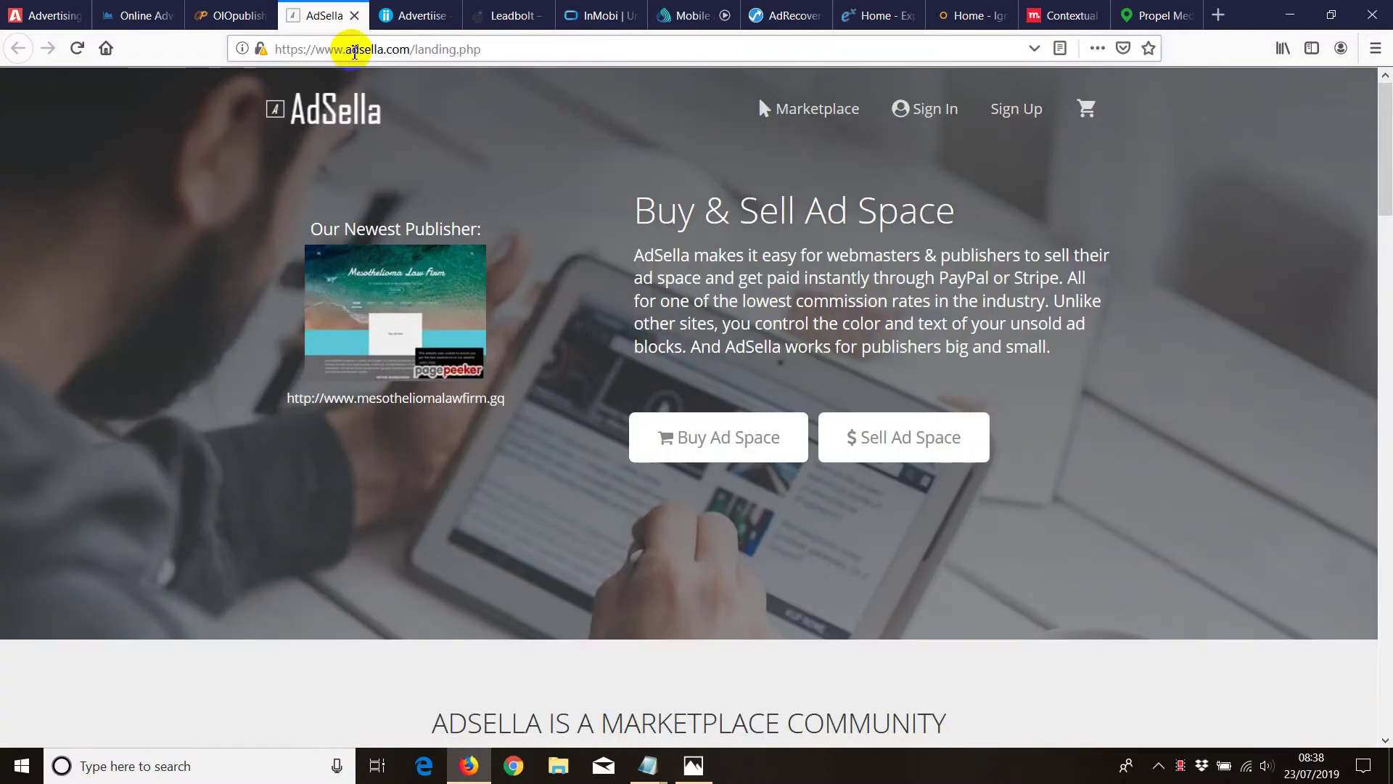
{"action": "left_click", "coordinate": [409, 16]}
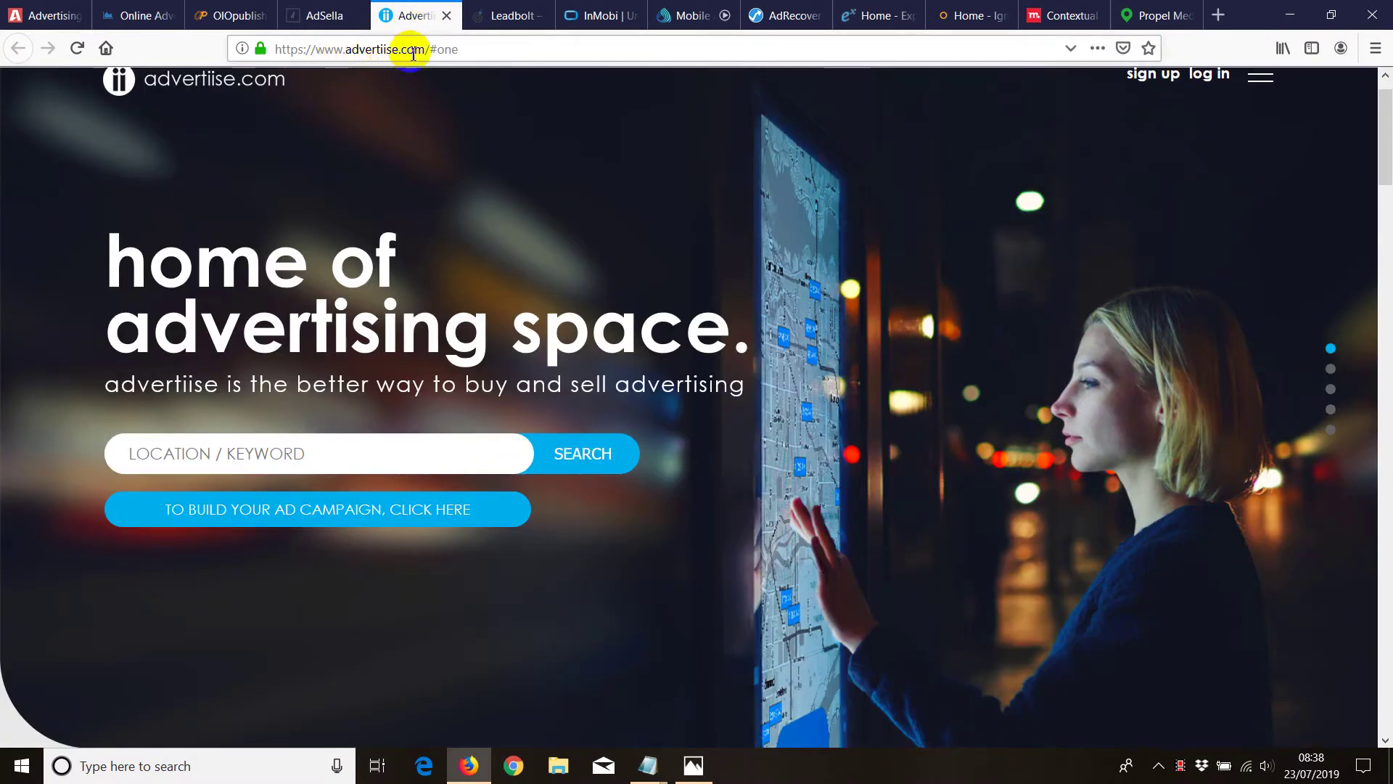
{"action": "left_click", "coordinate": [502, 19]}
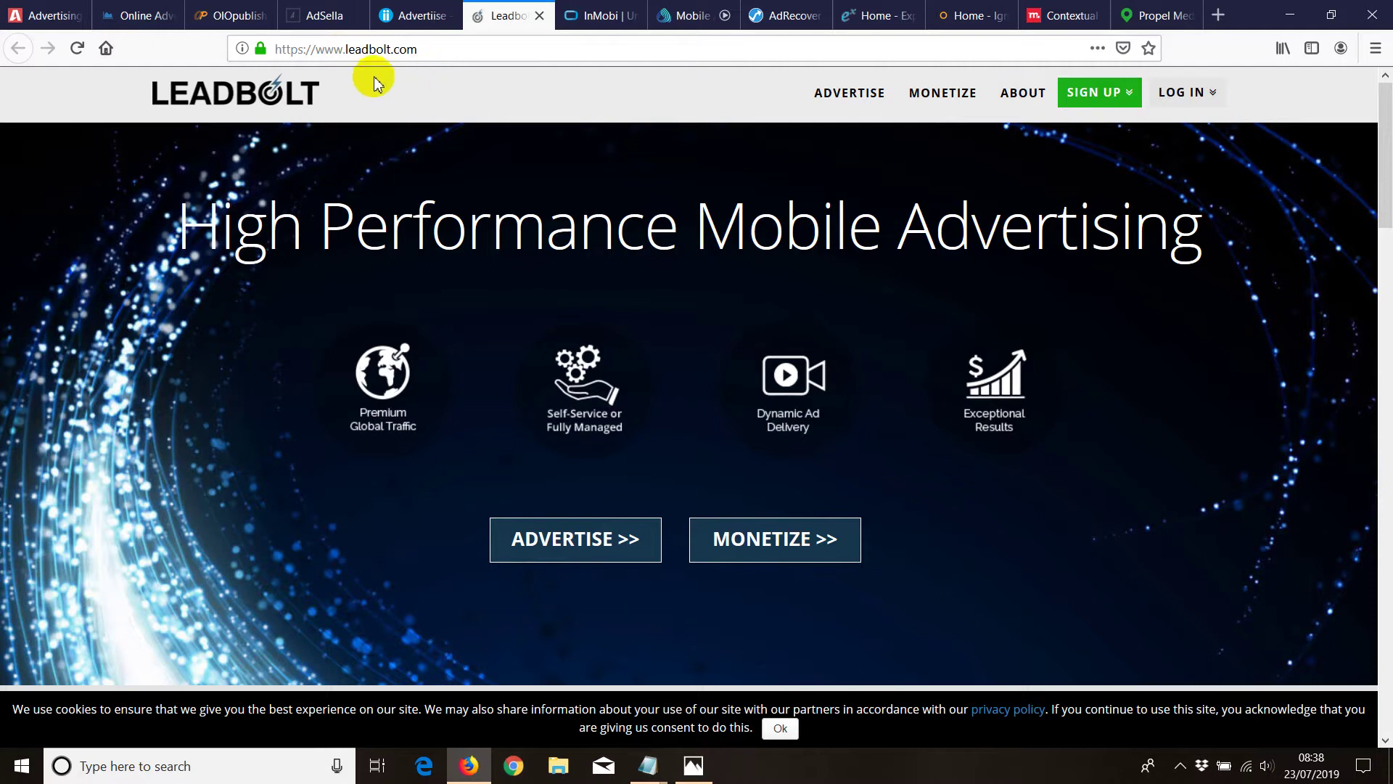
View InMobi's page with its inmobi.com address selected, then move to the airpush mobile advertising page
{"action": "left_click", "coordinate": [592, 16]}
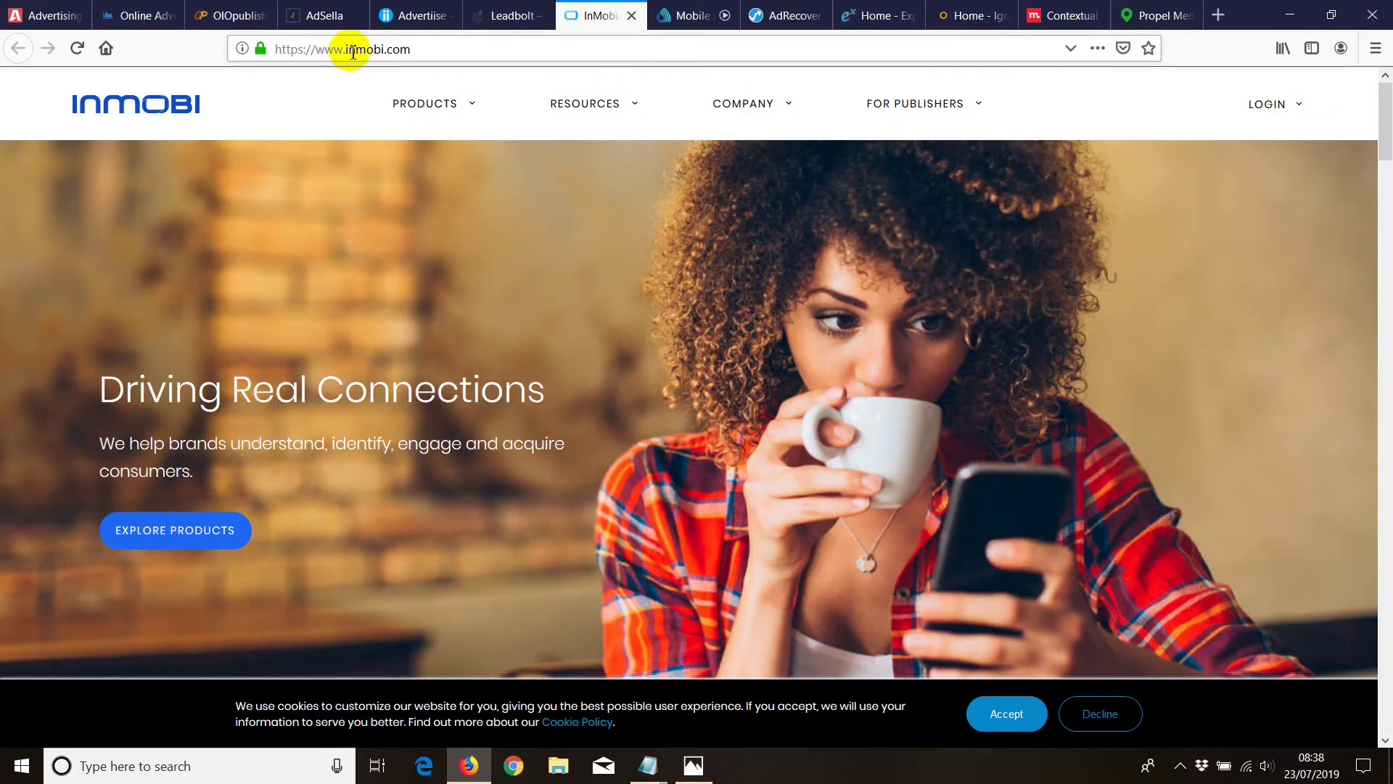
{"action": "left_click", "coordinate": [342, 52]}
{"action": "left_click", "coordinate": [593, 41]}
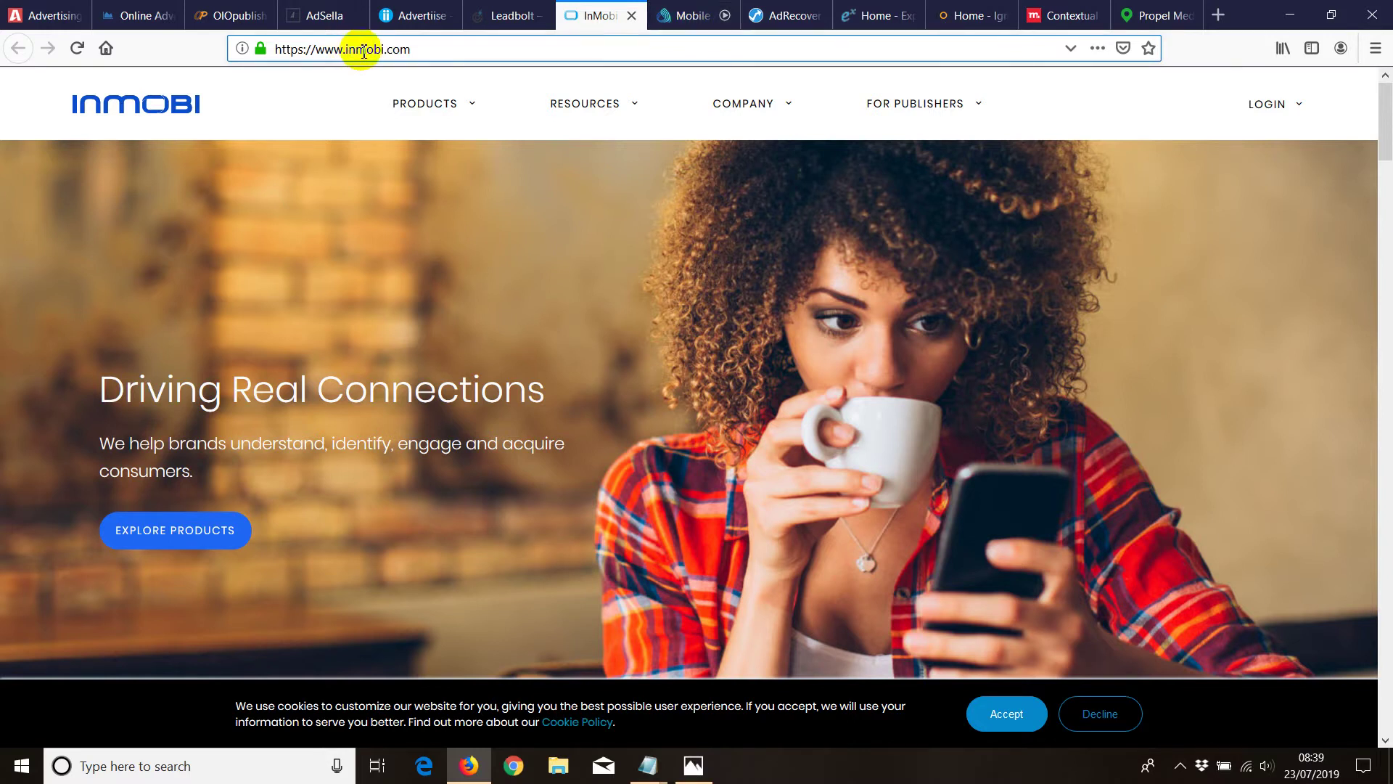
{"action": "left_click", "coordinate": [695, 15]}
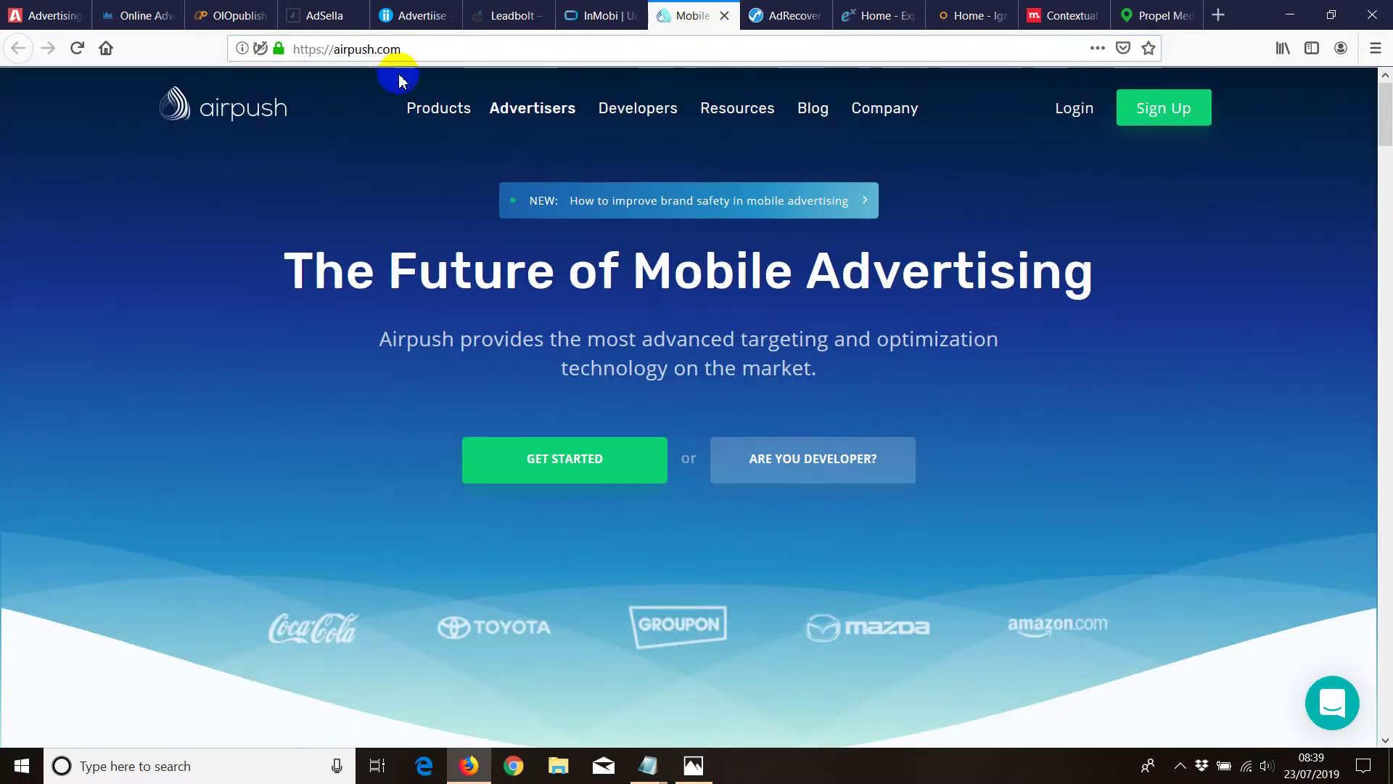
{"action": "scroll", "coordinate": [578, 259], "scroll_direction": "down", "scroll_amount": 3}
{"action": "scroll", "coordinate": [633, 318], "scroll_direction": "down", "scroll_amount": 5}
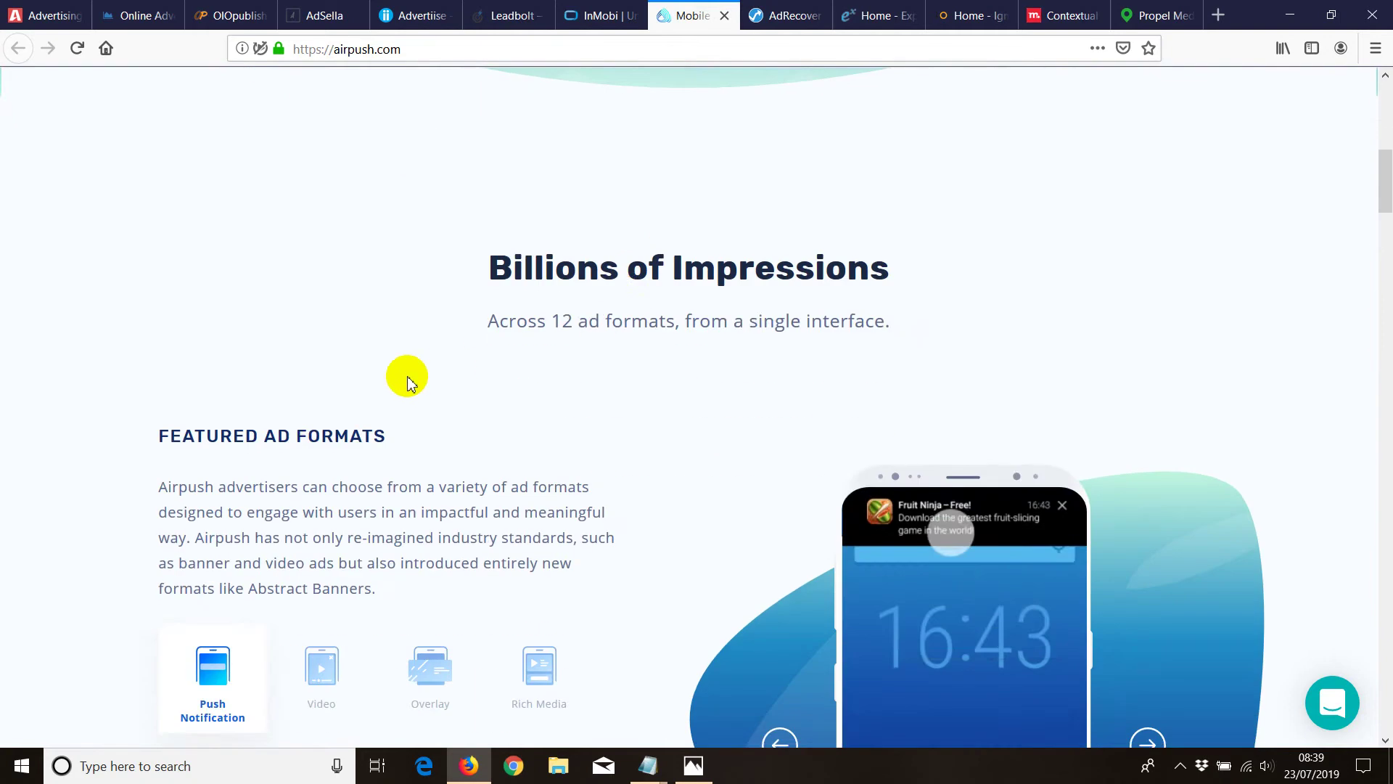
{"action": "scroll", "coordinate": [401, 378], "scroll_direction": "down", "scroll_amount": 3}
{"action": "scroll", "coordinate": [327, 383], "scroll_direction": "up", "scroll_amount": 1}
{"action": "scroll", "coordinate": [268, 393], "scroll_direction": "up", "scroll_amount": 6}
{"action": "scroll", "coordinate": [268, 392], "scroll_direction": "up", "scroll_amount": 3}
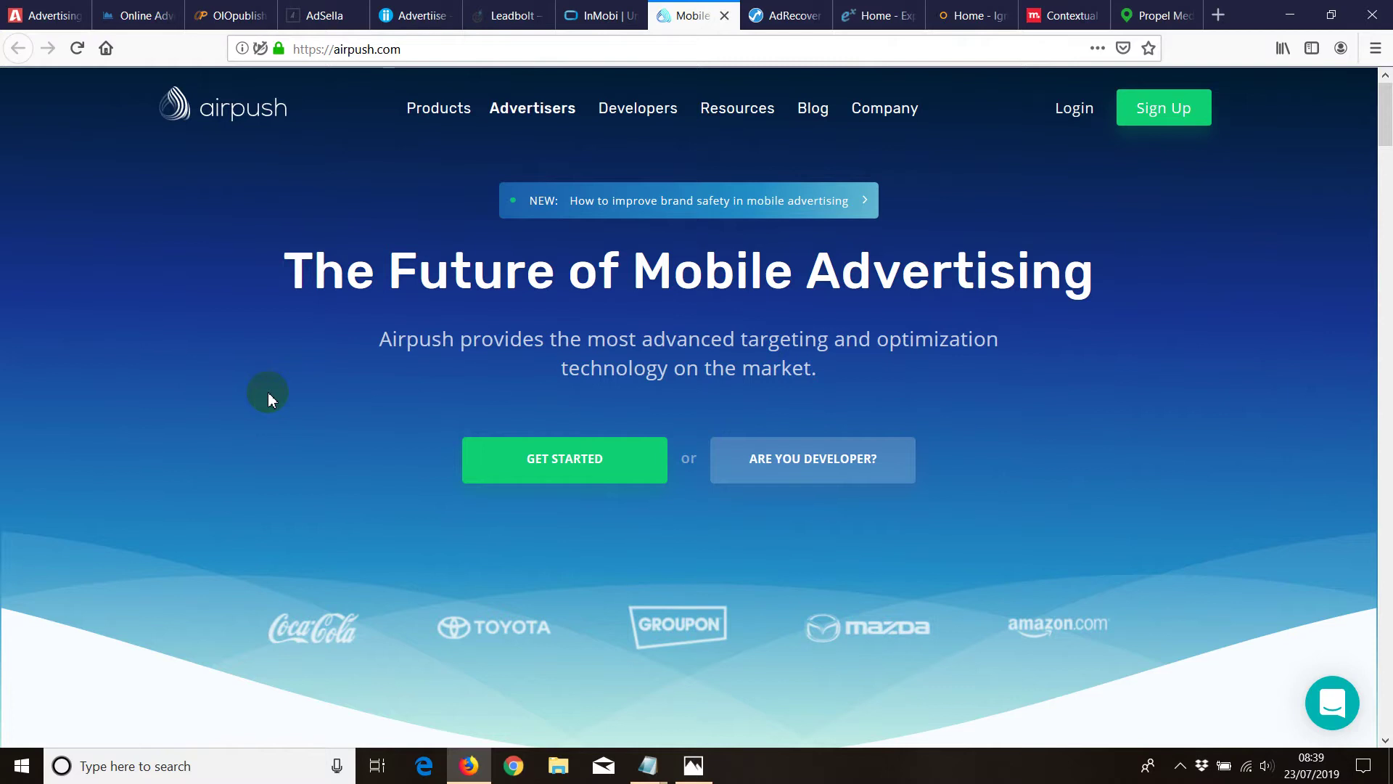
View the AdRecover, Exponential, IgnitionOne and media.net tabs in turn
{"action": "left_click", "coordinate": [782, 16]}
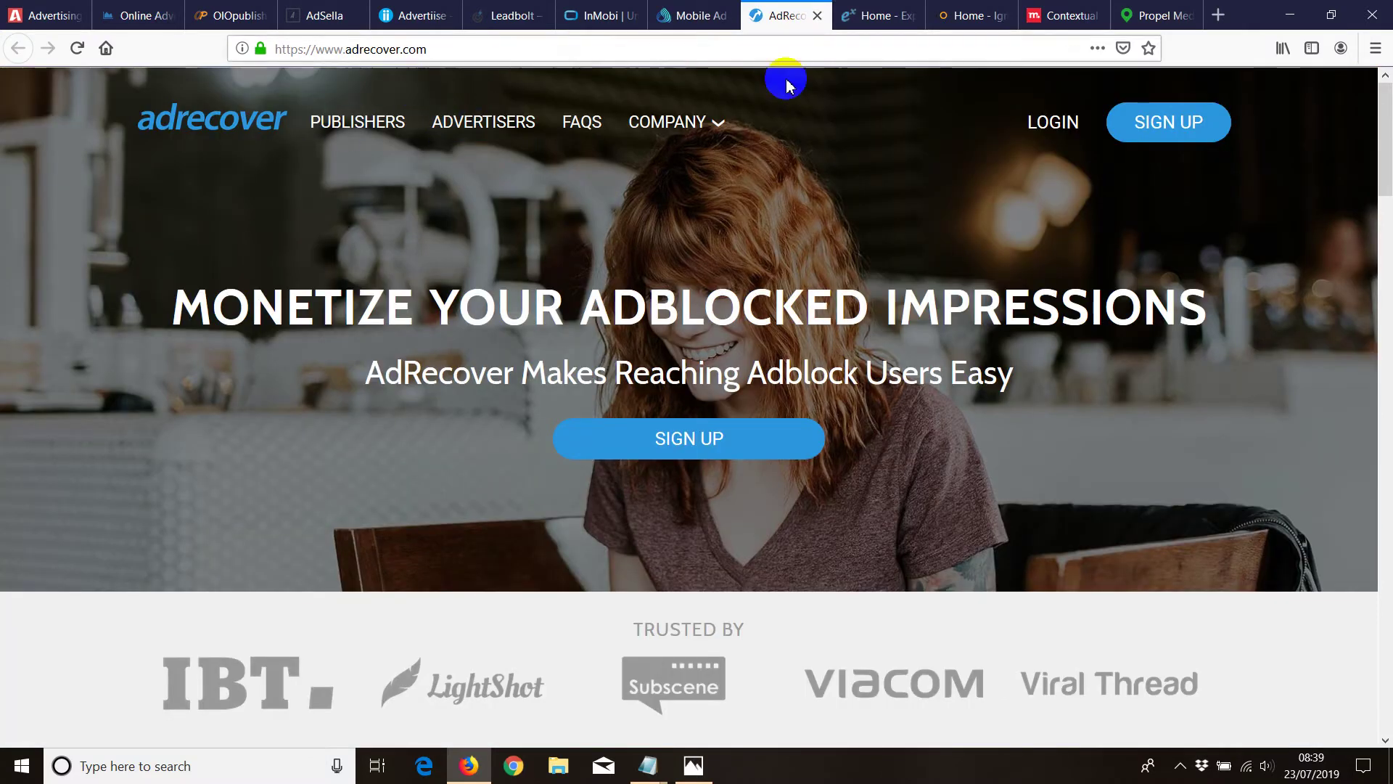
{"action": "left_click", "coordinate": [878, 17]}
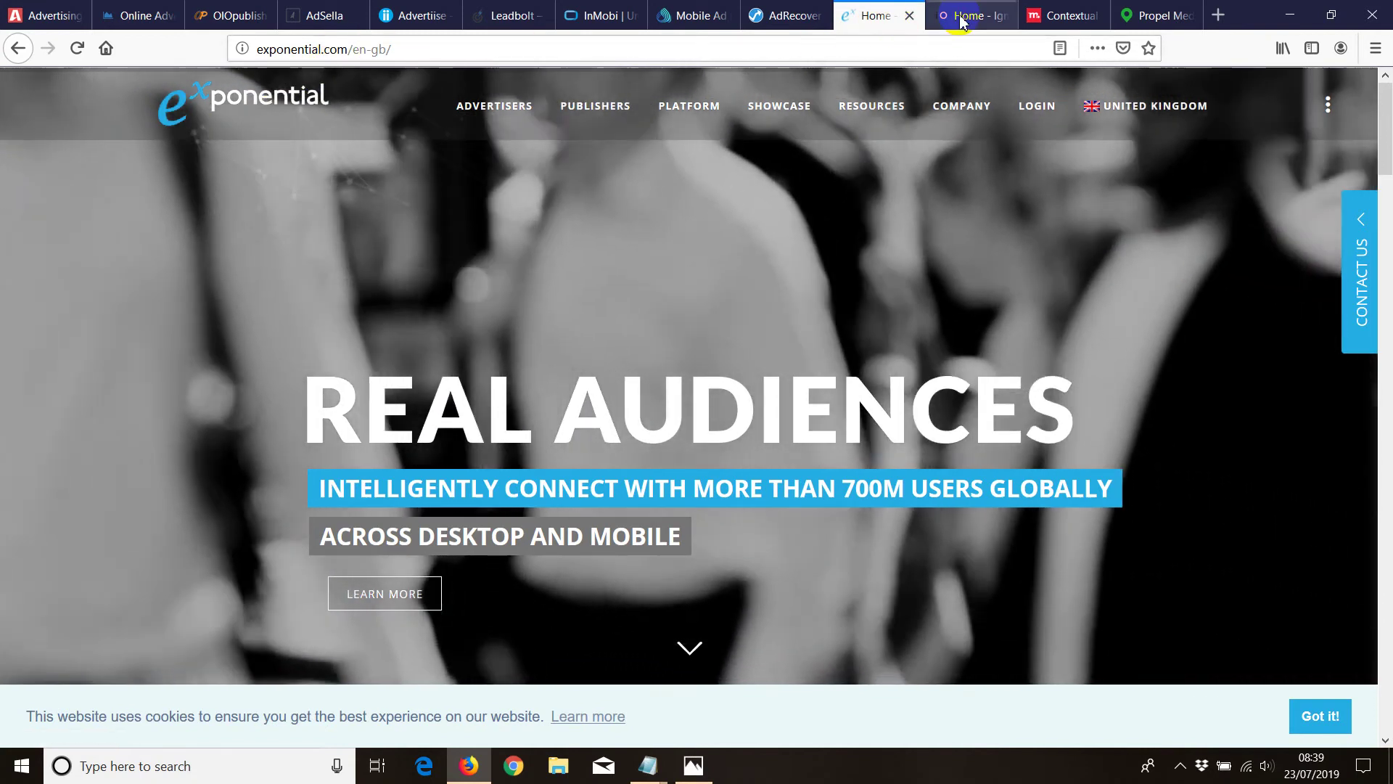
{"action": "left_click", "coordinate": [967, 15]}
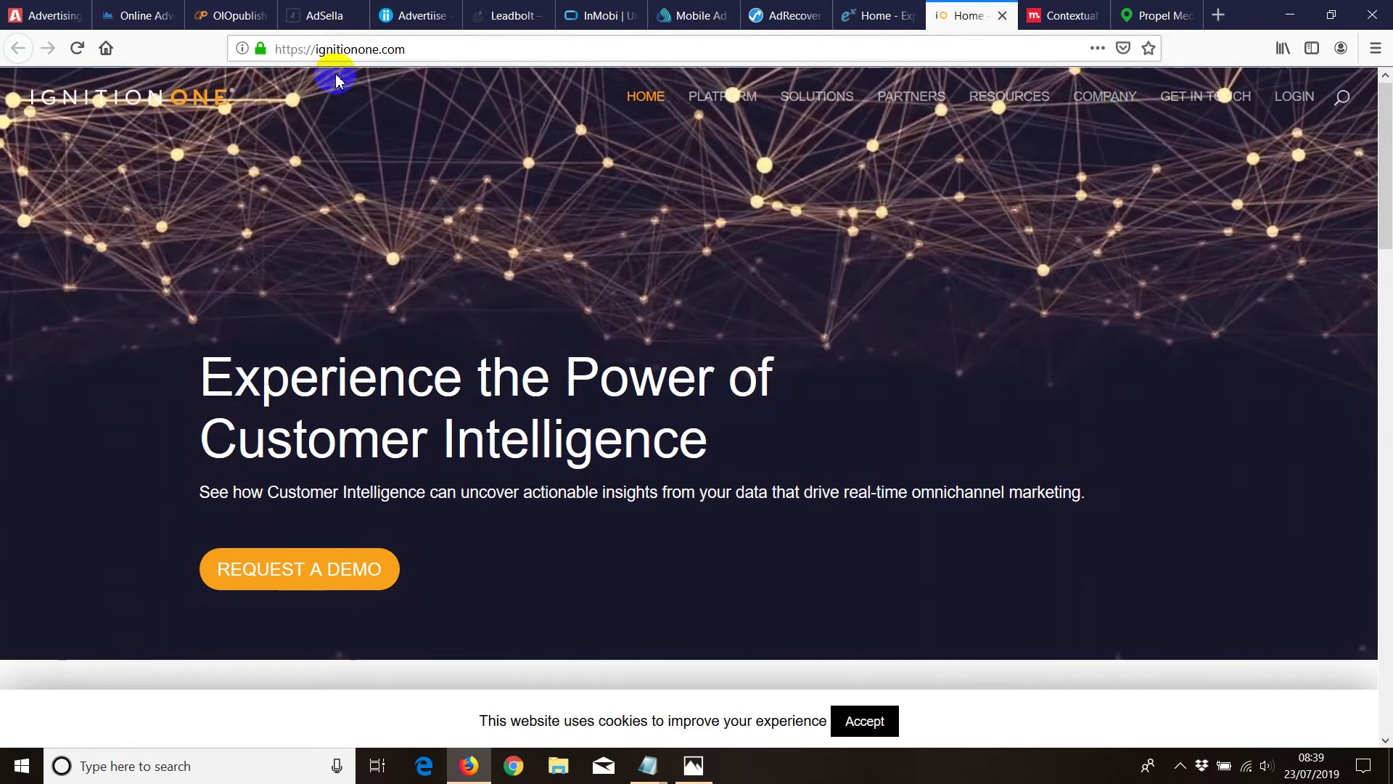
{"action": "left_click", "coordinate": [1059, 15]}
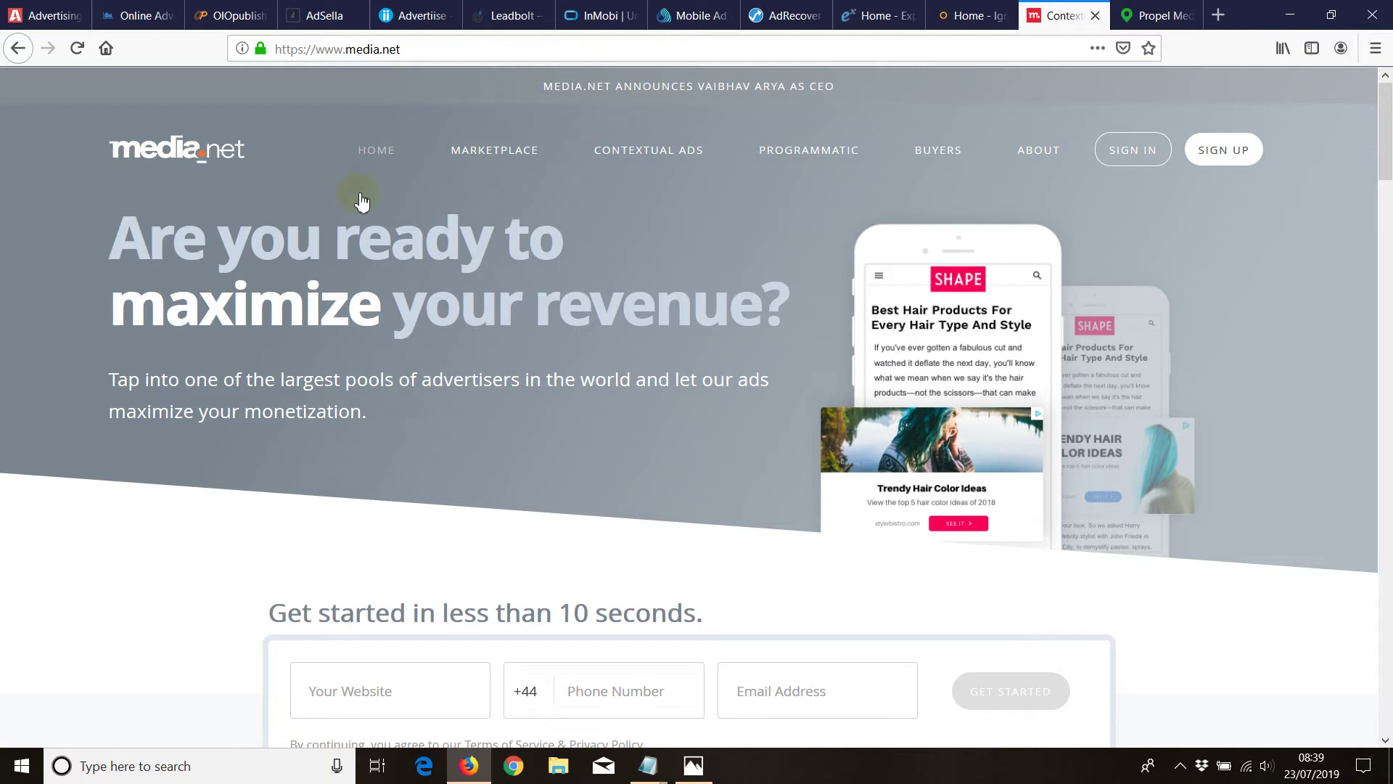
Show the Propel Media advertisers page with its web address highlighted
{"action": "left_click", "coordinate": [1153, 14]}
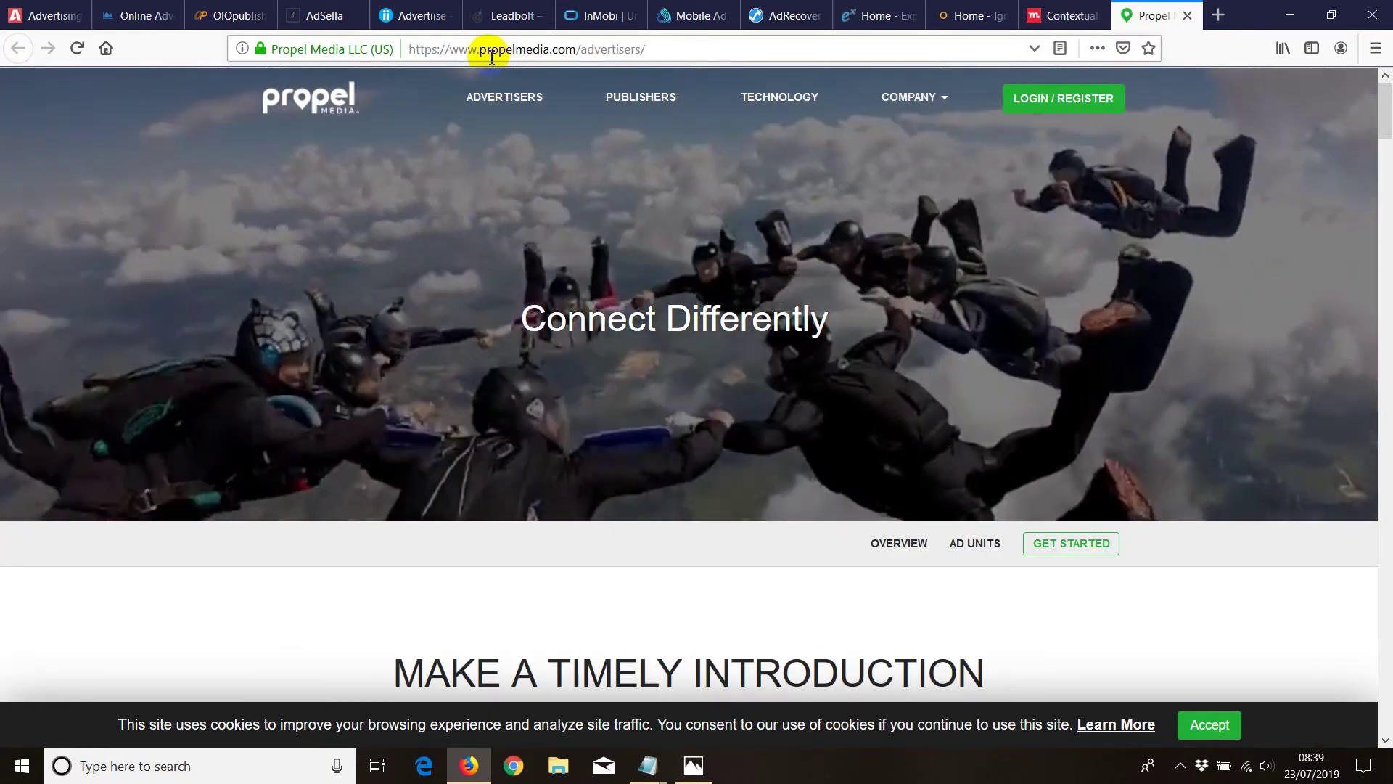
{"action": "left_click", "coordinate": [495, 50]}
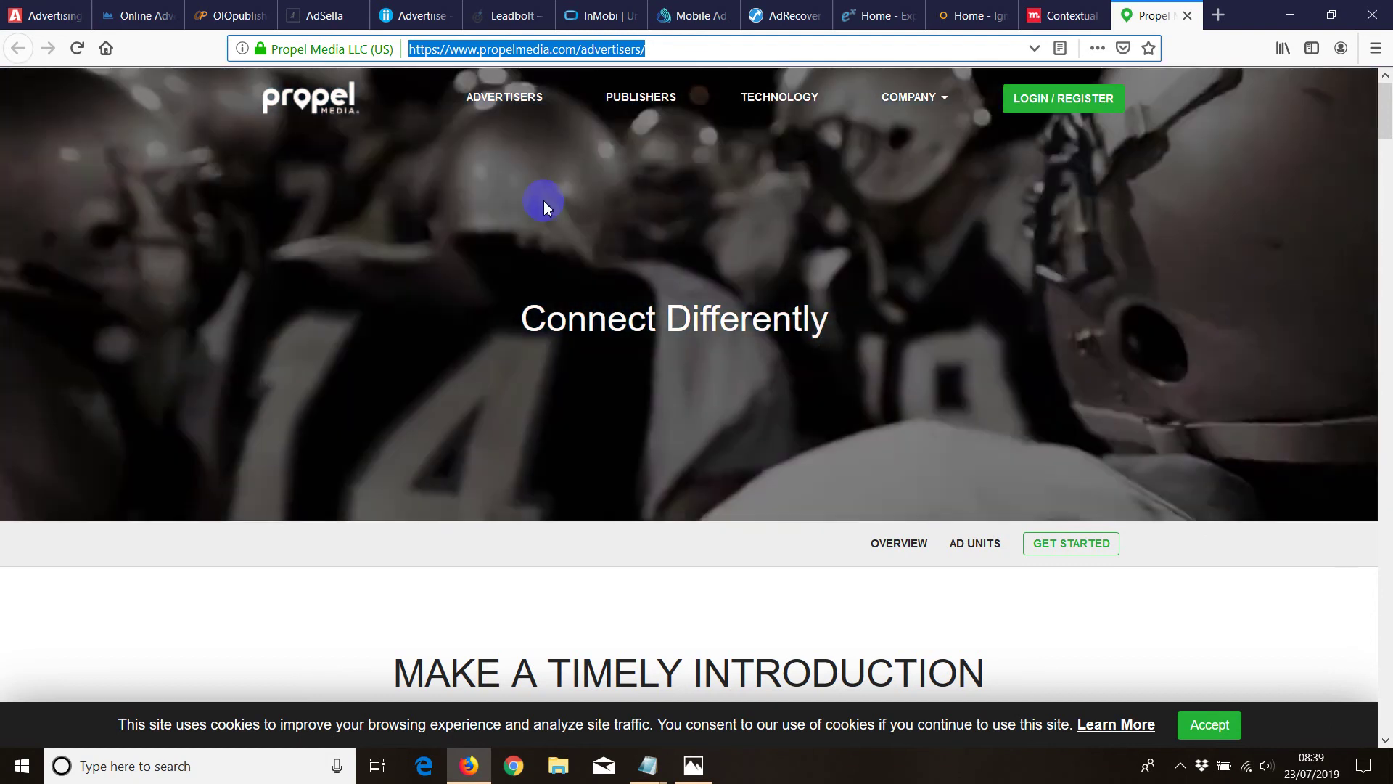
{"action": "key", "text": "ctrl+Tab"}
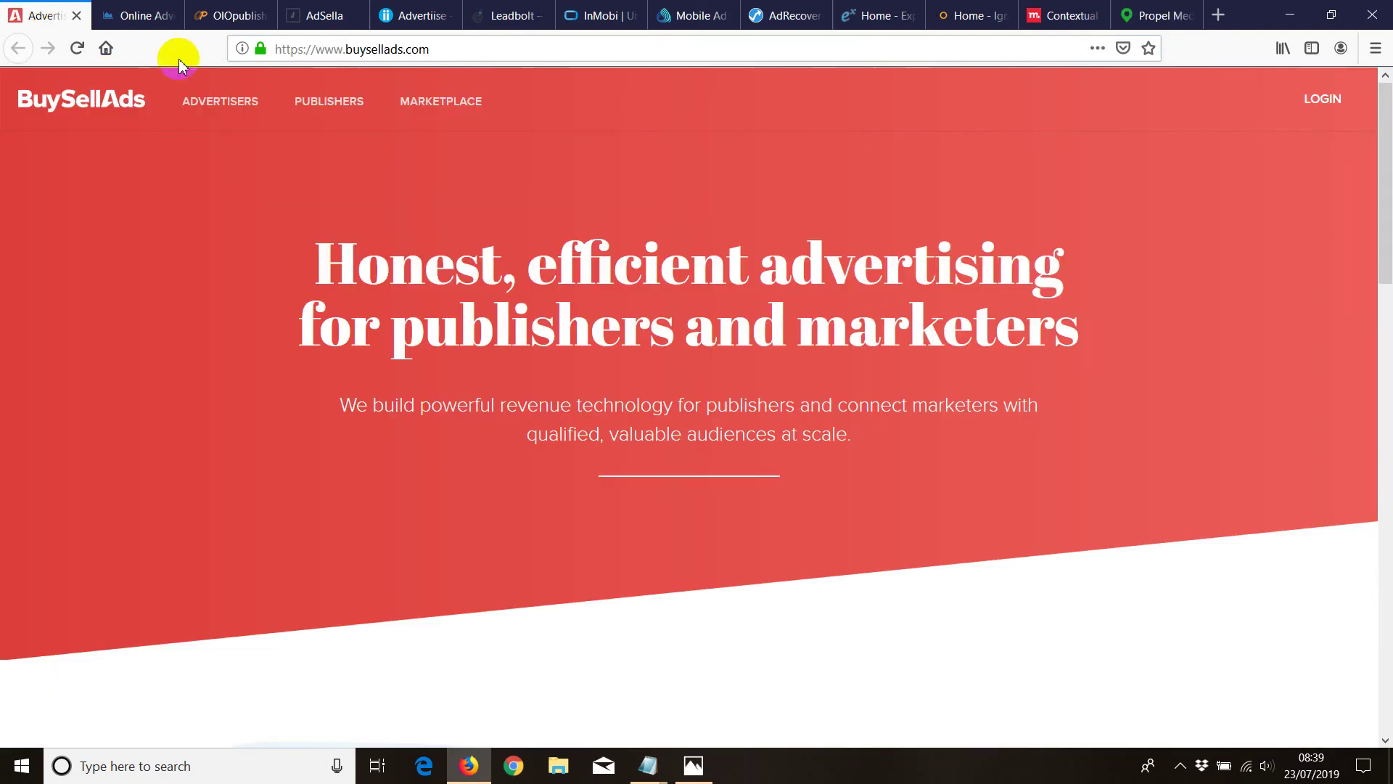